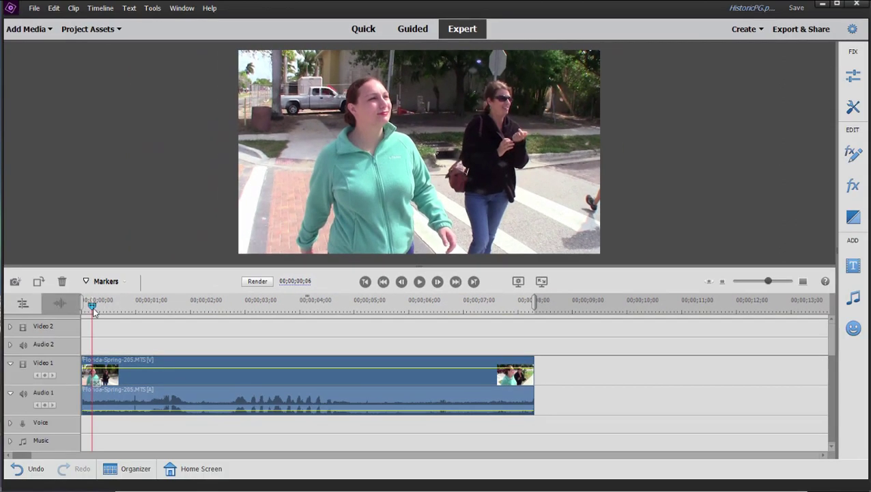
Rewind to the clip's start and apply the Stylize > Mosaic effect to the street clip
{"action": "left_click_drag", "start_coordinate": [93, 307], "coordinate": [79, 306]}
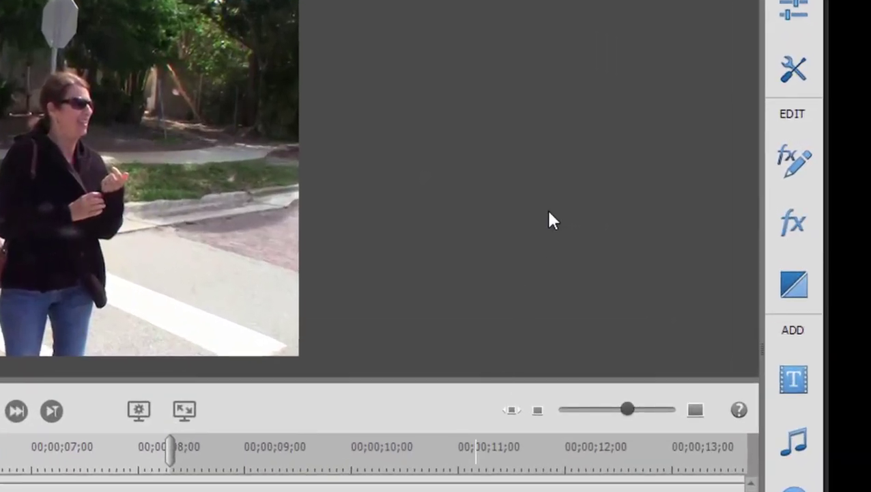
{"action": "left_click", "coordinate": [796, 217]}
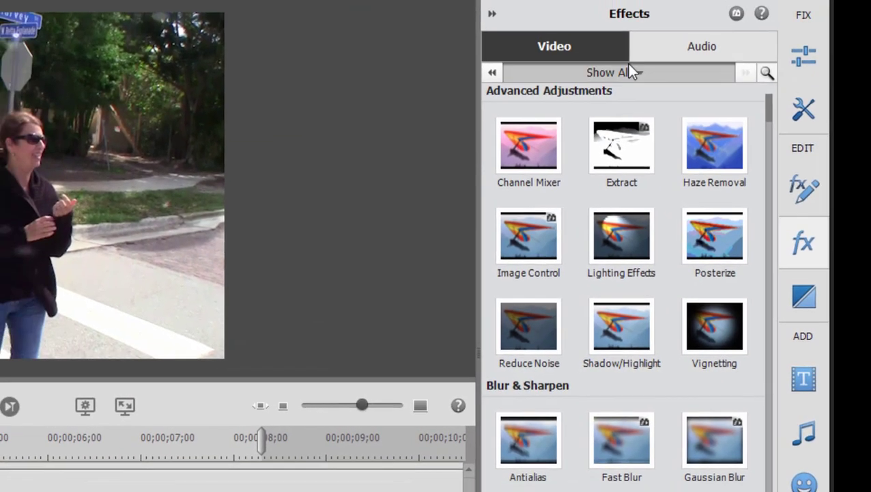
{"action": "left_click", "coordinate": [615, 52]}
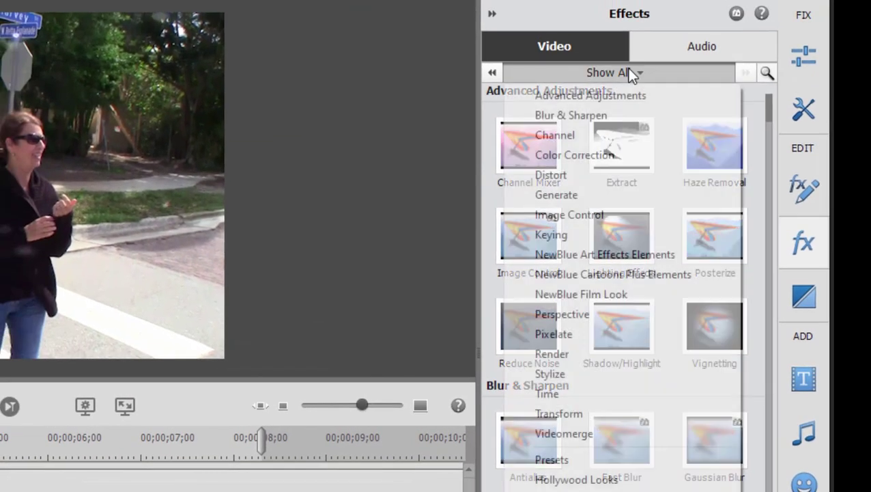
{"action": "left_click", "coordinate": [596, 374]}
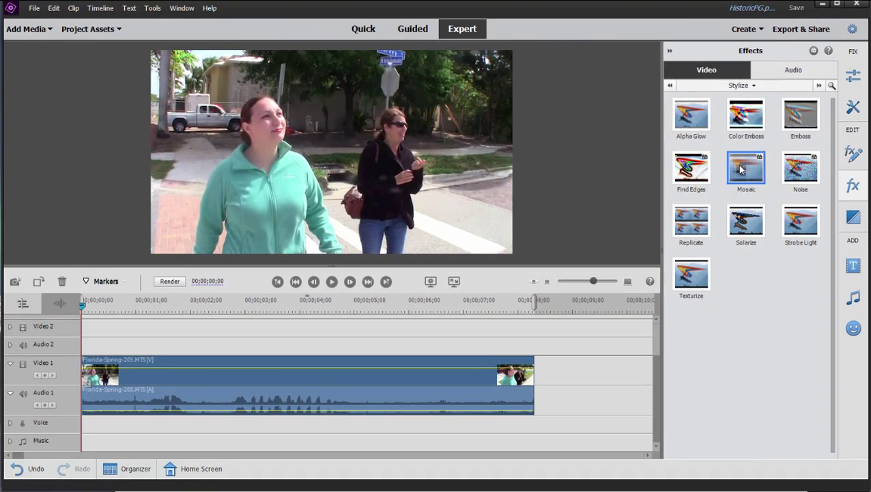
{"action": "left_click_drag", "start_coordinate": [742, 170], "coordinate": [356, 367]}
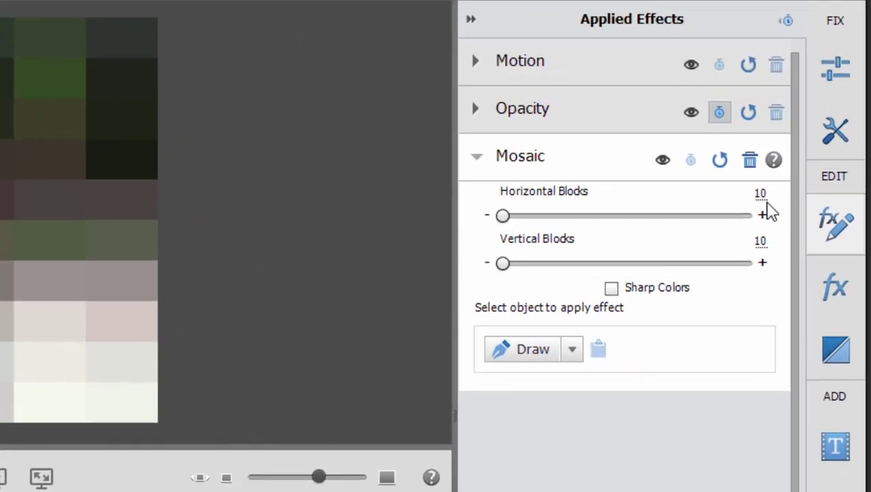
Set the Mosaic's Horizontal Blocks and Vertical Blocks both to 50
{"action": "left_click", "coordinate": [760, 193]}
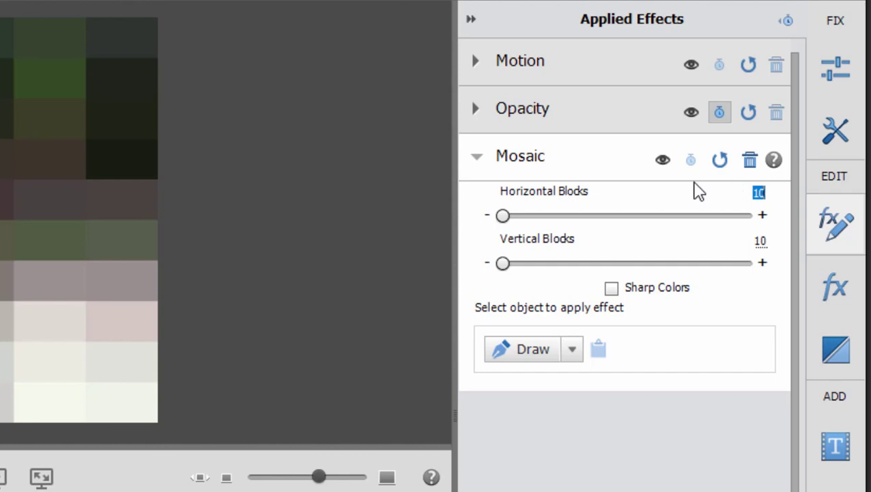
{"action": "type", "text": "50"}
{"action": "key", "text": "Return"}
{"action": "left_click", "coordinate": [762, 242]}
{"action": "type", "text": "50"}
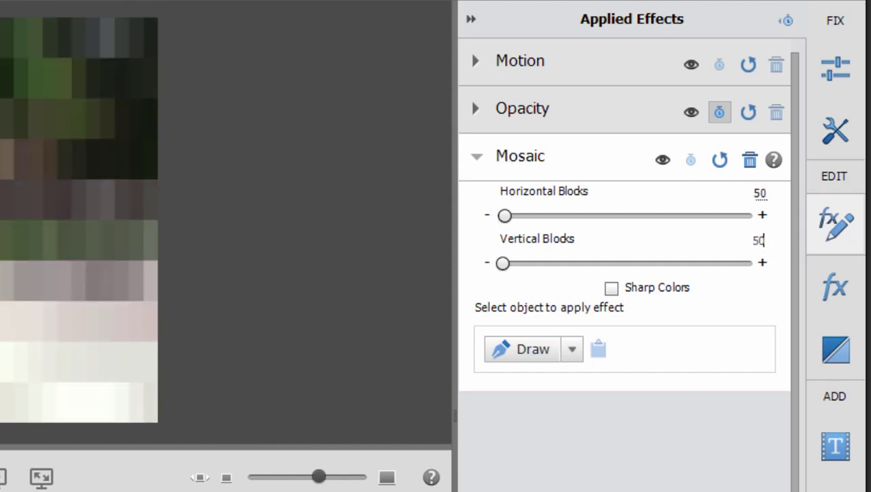
{"action": "key", "text": "Return"}
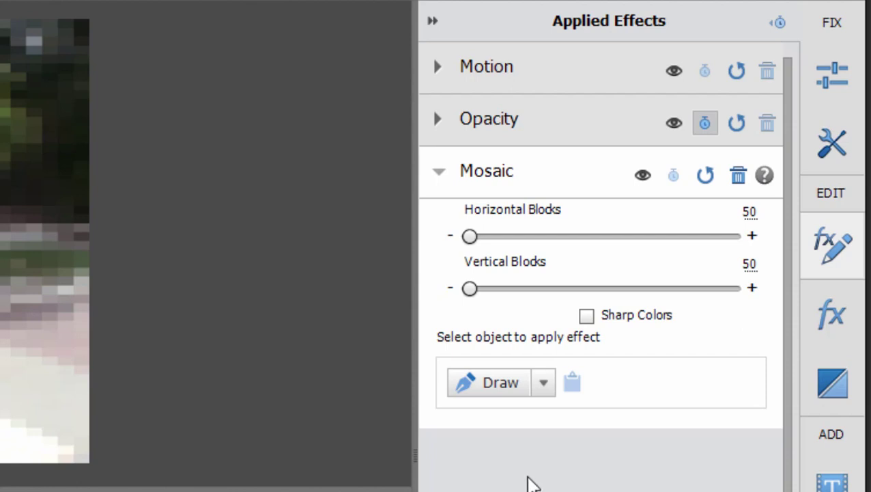
Add a Circle mask to Mosaic and shape it into an oval over the teal-sweatshirt woman's face
{"action": "left_click", "coordinate": [543, 384]}
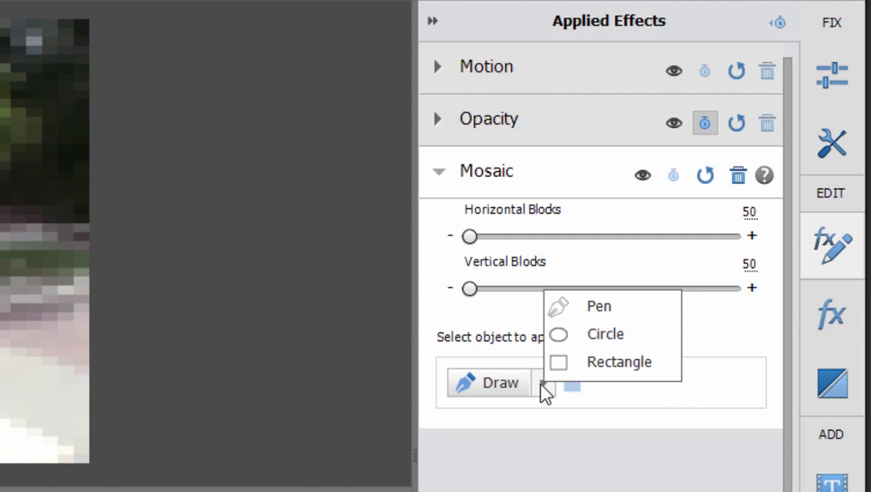
{"action": "left_click", "coordinate": [598, 334]}
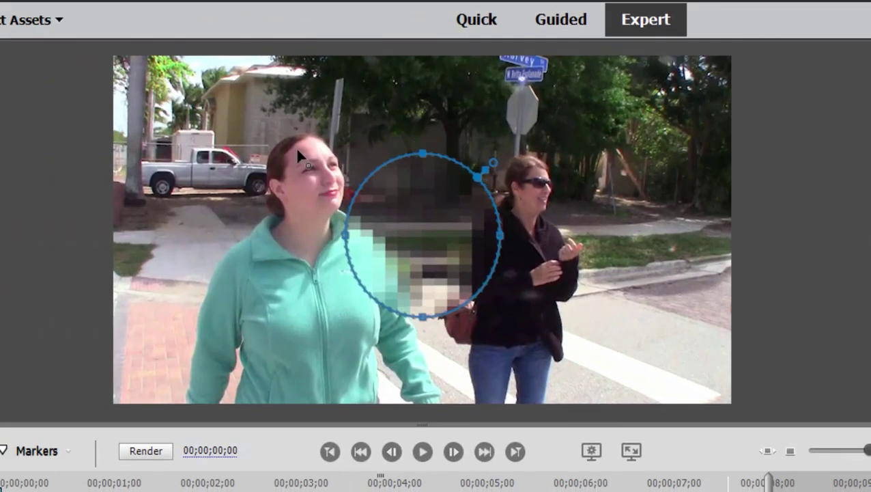
{"action": "left_click_drag", "start_coordinate": [277, 141], "coordinate": [279, 189]}
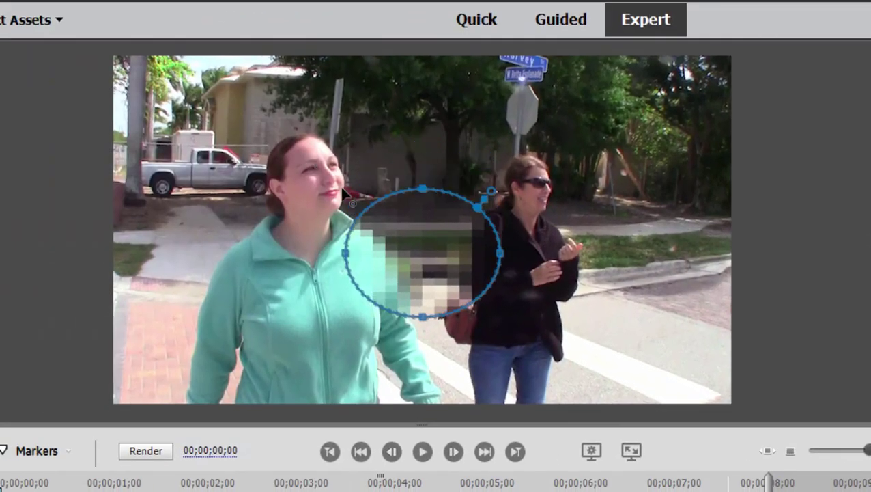
{"action": "left_click_drag", "start_coordinate": [406, 239], "coordinate": [298, 206]}
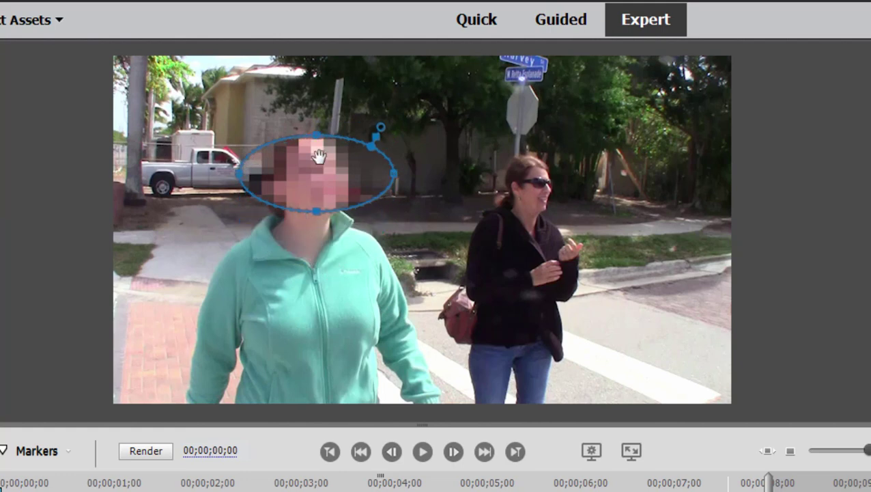
{"action": "mouse_move", "coordinate": [318, 140]}
{"action": "left_mouse_down"}
{"action": "mouse_move", "coordinate": [320, 154]}
{"action": "mouse_move", "coordinate": [313, 147]}
{"action": "left_mouse_up"}
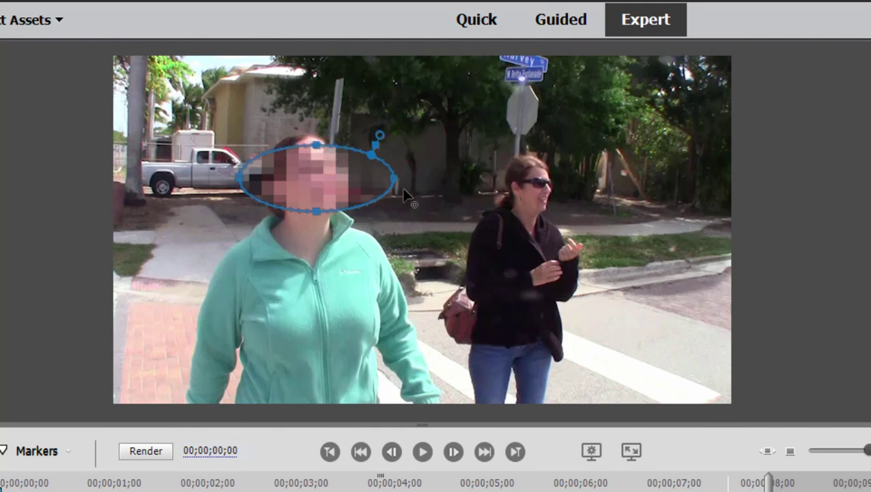
{"action": "left_click_drag", "start_coordinate": [394, 181], "coordinate": [331, 179]}
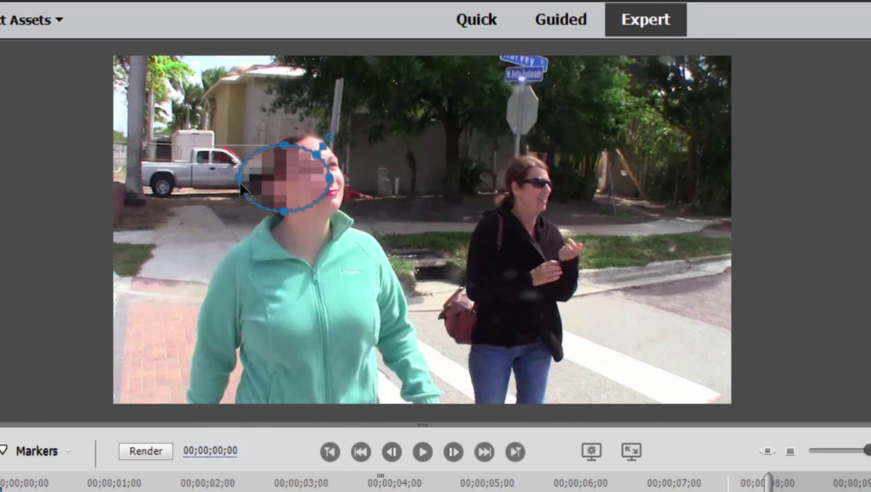
{"action": "left_click_drag", "start_coordinate": [241, 181], "coordinate": [309, 178]}
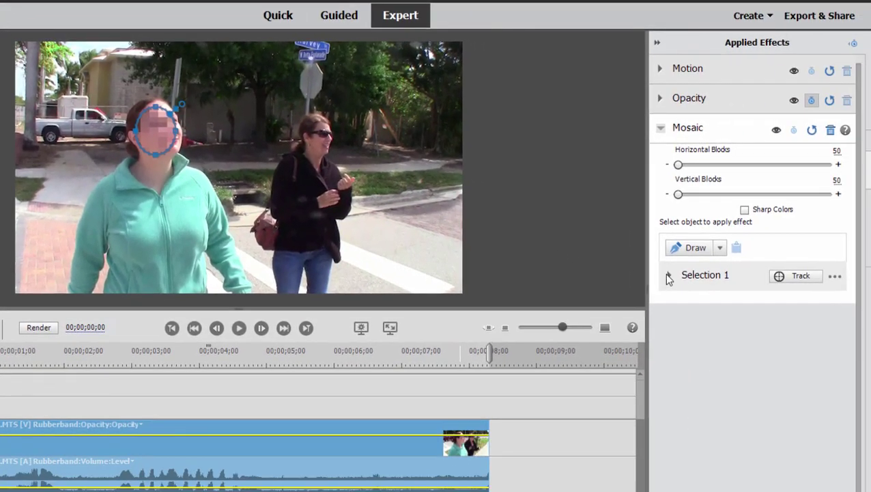
Raise Selection 1's Expansion to 64.0 so pixelation spreads beyond the face oval
{"action": "left_click", "coordinate": [670, 275]}
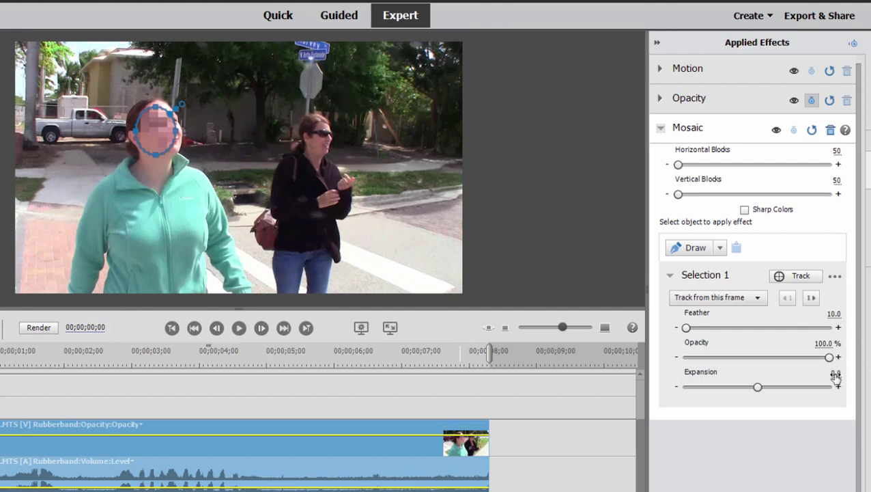
{"action": "left_click_drag", "start_coordinate": [835, 376], "coordinate": [864, 376]}
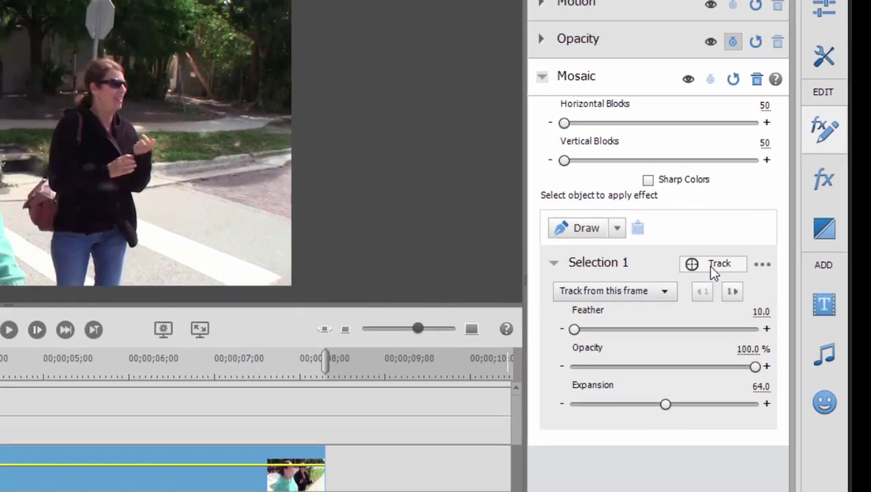
Track Selection 1 from the current frame through the clip, about 8 seconds
{"action": "left_click", "coordinate": [656, 257]}
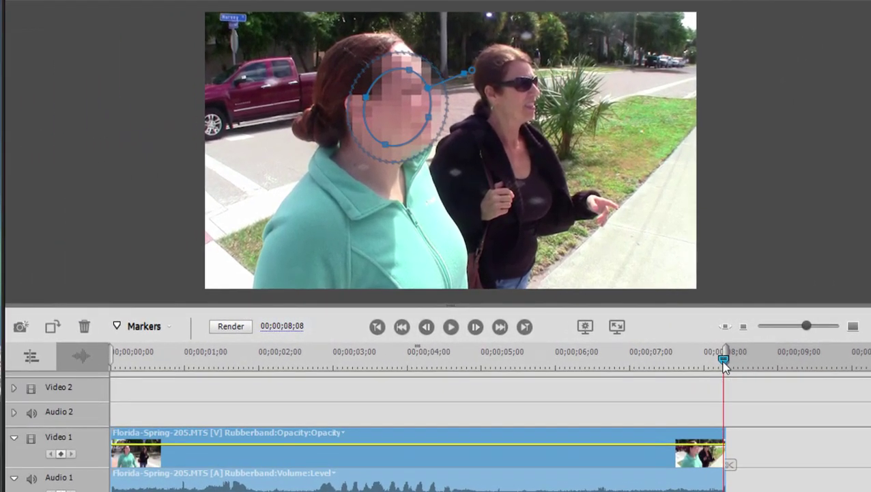
At 00;00;05;29, move the drifted mask back over her face and re-track Selection 1 onward
{"action": "left_click_drag", "start_coordinate": [724, 360], "coordinate": [123, 441]}
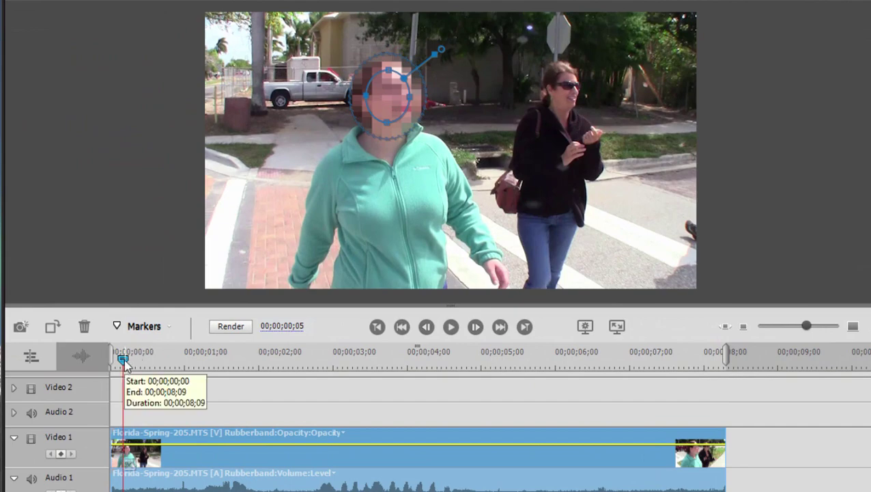
{"action": "left_click_drag", "start_coordinate": [124, 359], "coordinate": [701, 406]}
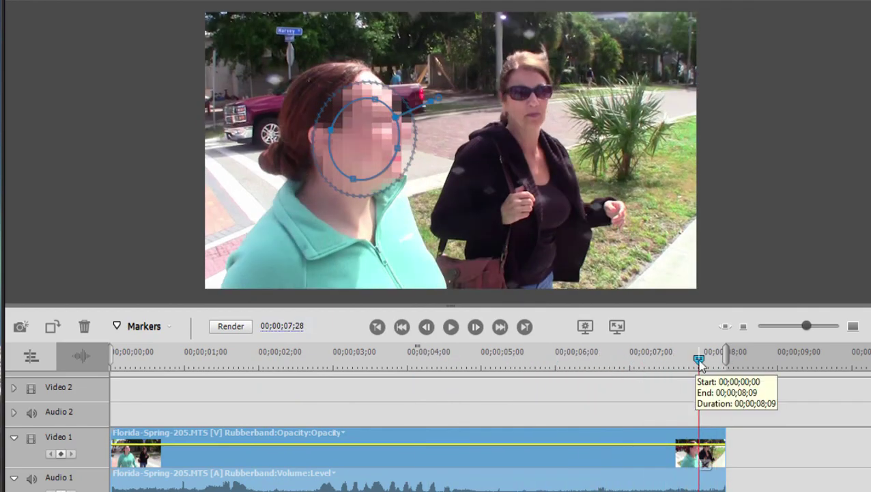
{"action": "left_click_drag", "start_coordinate": [564, 362], "coordinate": [553, 369]}
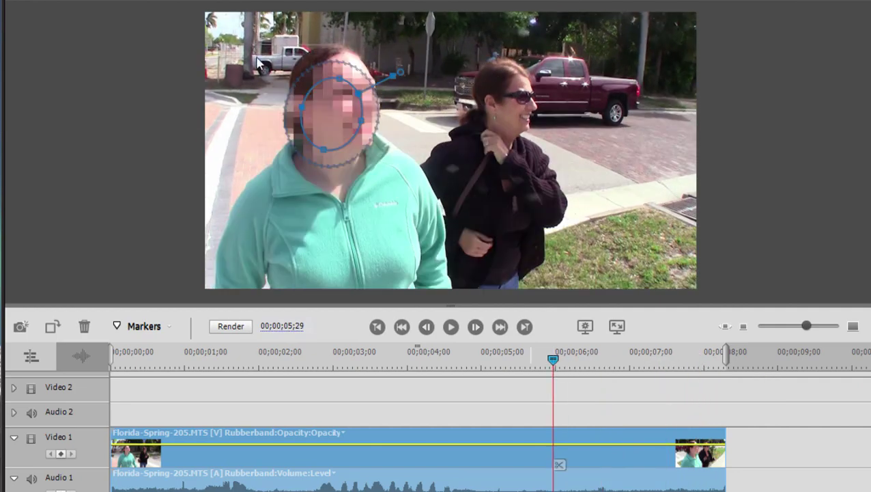
{"action": "left_click_drag", "start_coordinate": [334, 119], "coordinate": [274, 140]}
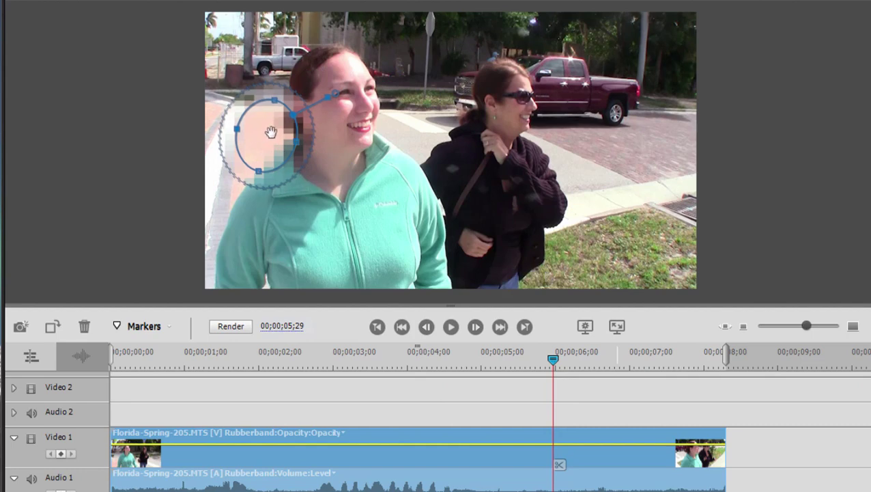
{"action": "left_click_drag", "start_coordinate": [271, 132], "coordinate": [347, 97]}
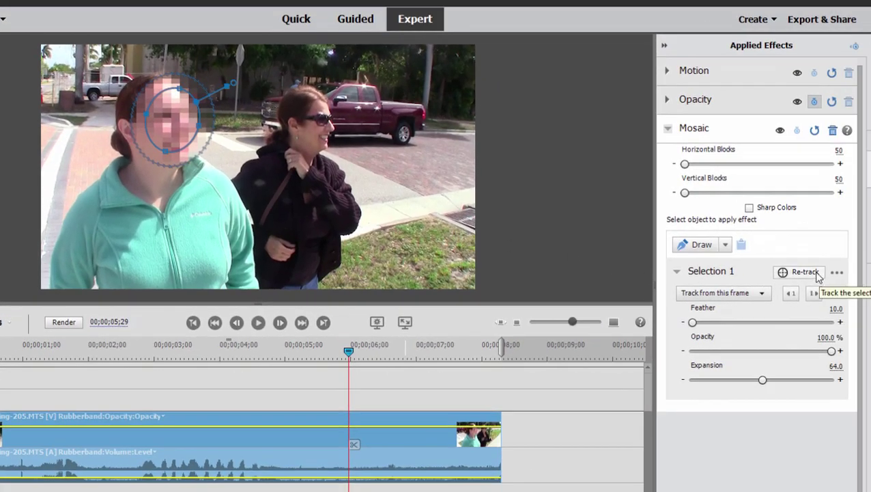
{"action": "left_click", "coordinate": [818, 274]}
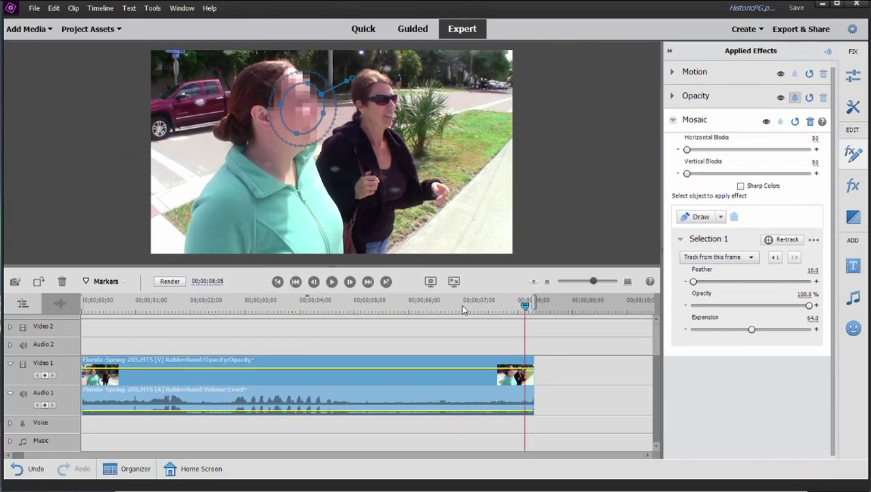
Rewind, deselect the clip, save the project with Ctrl+S, and play back to verify the tracking
{"action": "left_click_drag", "start_coordinate": [528, 312], "coordinate": [59, 337]}
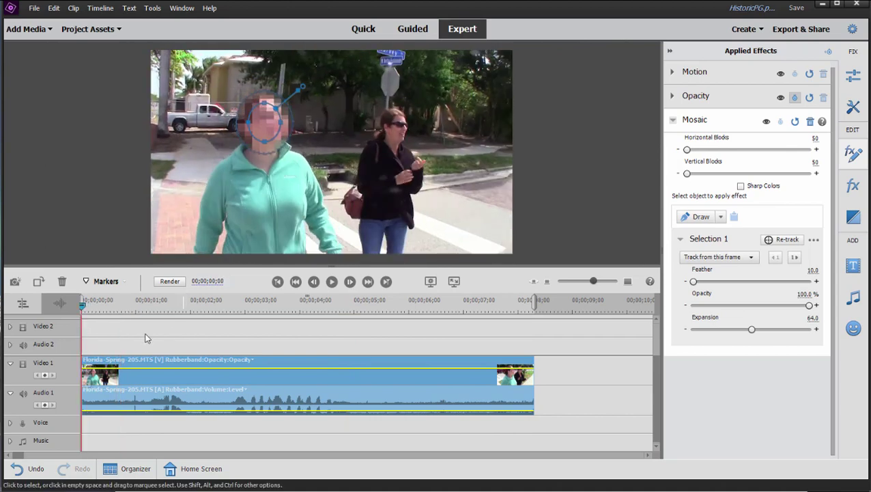
{"action": "left_click", "coordinate": [144, 331]}
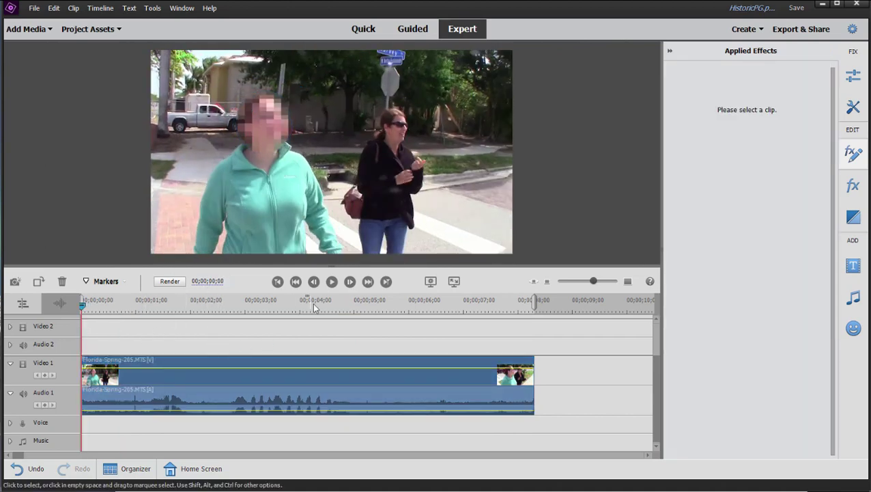
{"action": "key", "text": "ctrl+s"}
{"action": "left_click", "coordinate": [331, 281]}
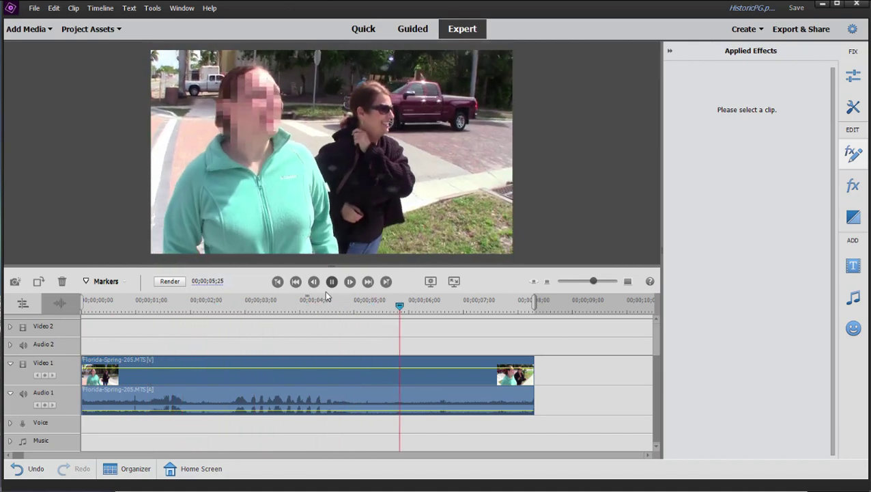
{"action": "left_click", "coordinate": [333, 282]}
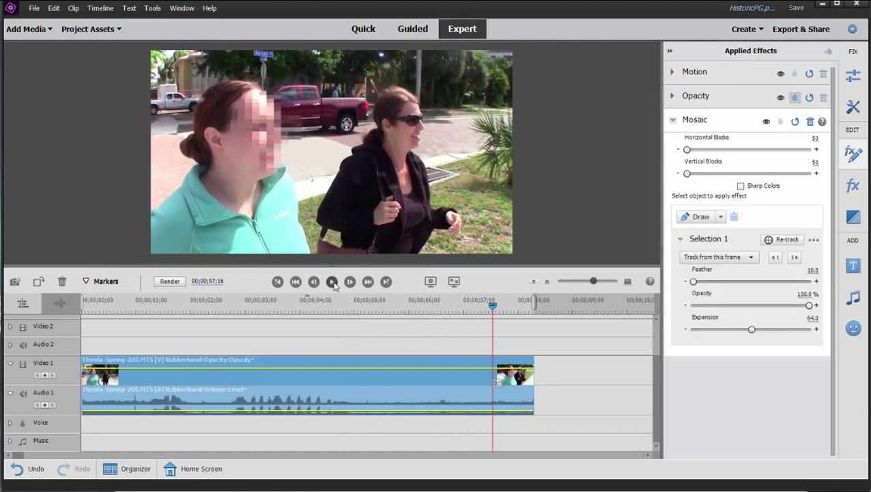